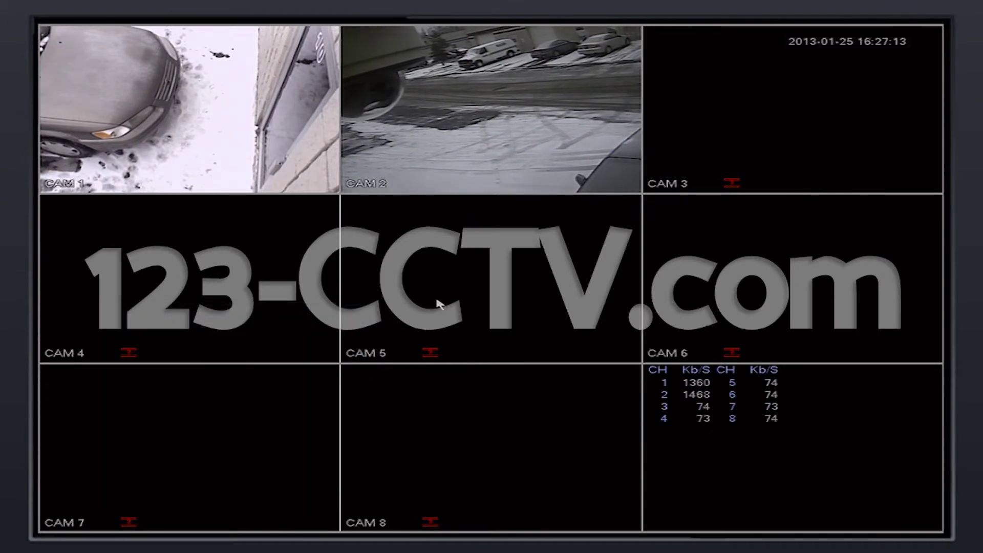
- Open Video Matrix from the live-view quick menu and log in with the password
{"action": "right_click", "coordinate": [437, 302]}
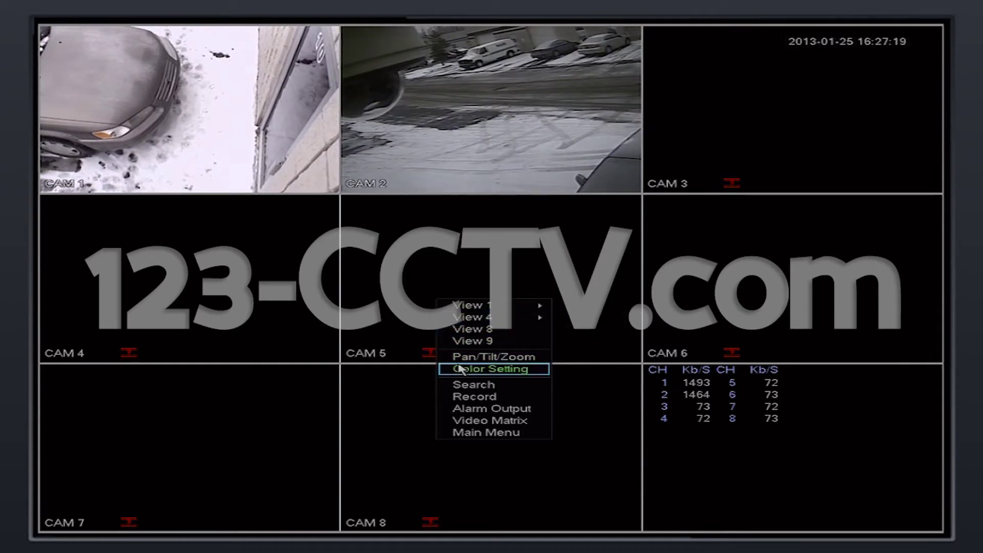
{"action": "left_click", "coordinate": [470, 421]}
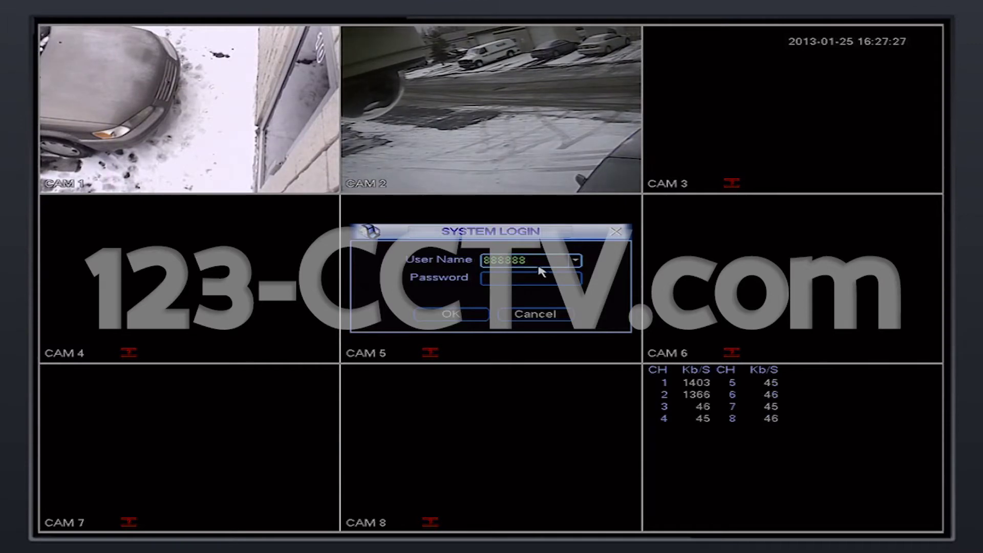
{"action": "left_click", "coordinate": [548, 283]}
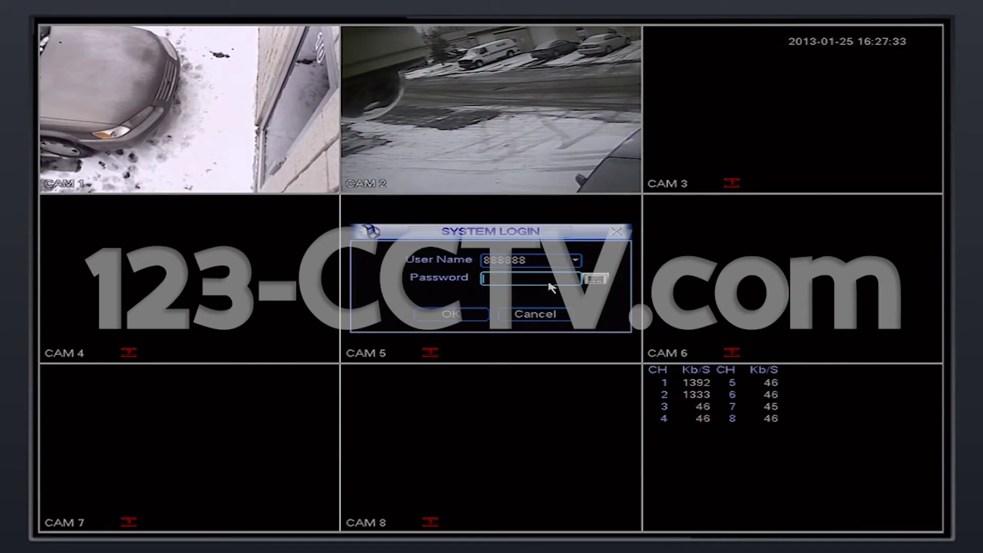
{"action": "left_click", "coordinate": [548, 282]}
{"action": "left_click", "coordinate": [628, 328]}
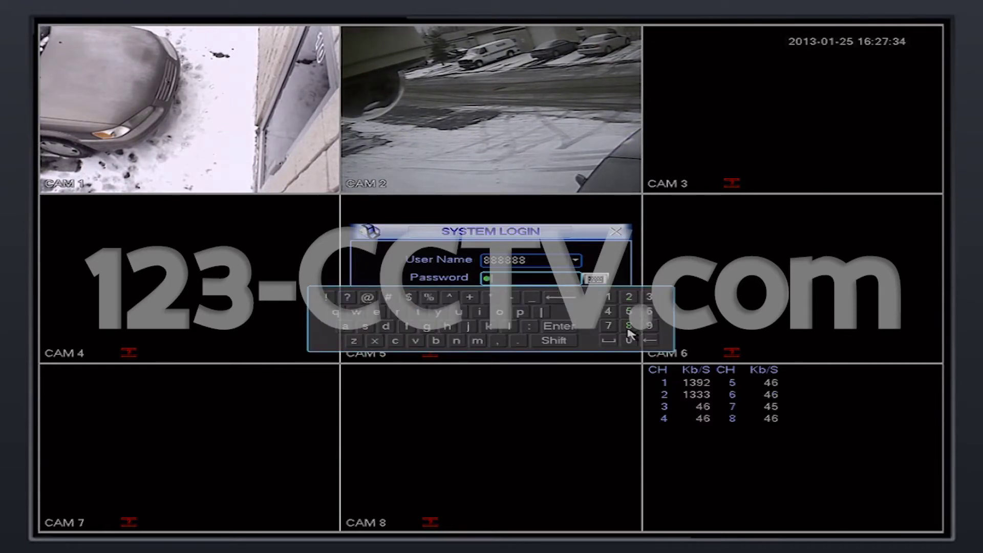
{"action": "left_click", "coordinate": [629, 328]}
{"action": "left_click", "coordinate": [633, 326]}
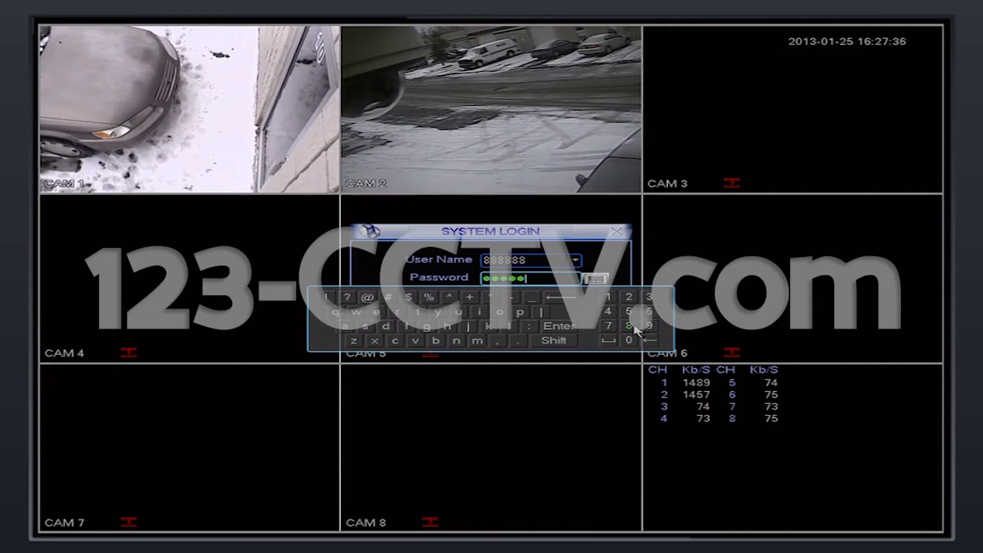
{"action": "left_click", "coordinate": [574, 331]}
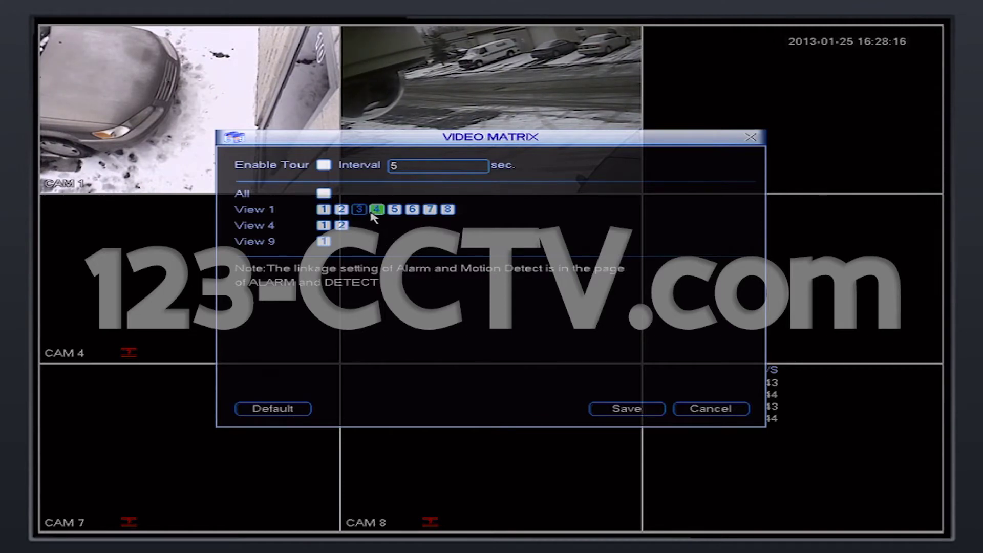
- Uncheck cameras 3 through 8 in View 1, keeping cameras 1 and 2, and save
{"action": "left_click", "coordinate": [377, 209]}
{"action": "left_click", "coordinate": [413, 210]}
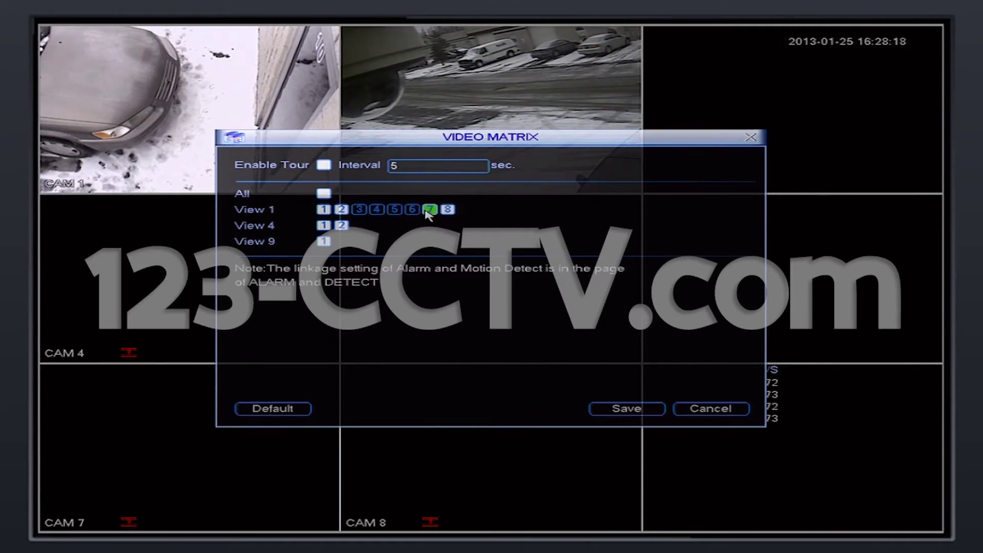
{"action": "left_click", "coordinate": [447, 209]}
{"action": "left_click", "coordinate": [628, 409]}
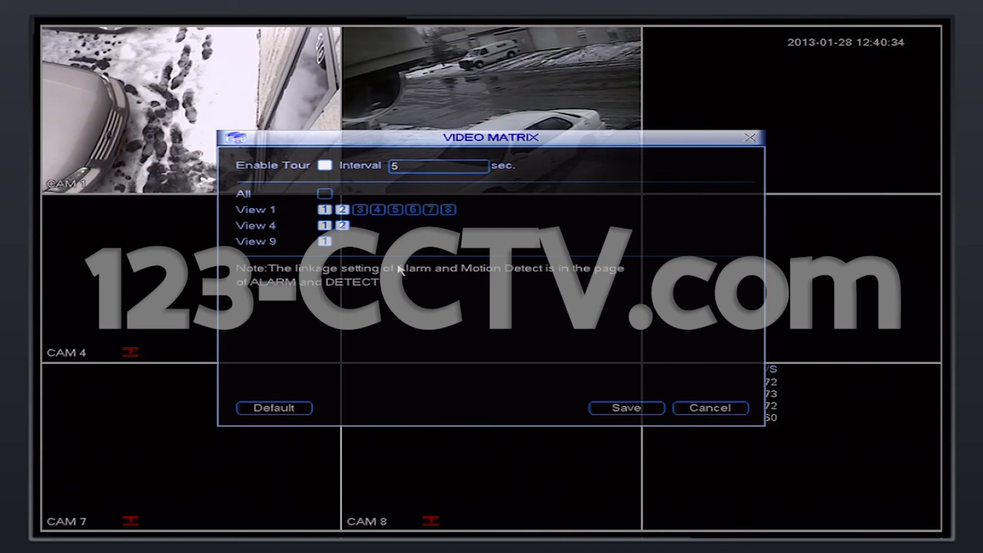
- Uncheck camera 1 in View 9 and cameras 1 and 2 in View 4, then save
{"action": "left_click", "coordinate": [327, 237]}
{"action": "left_click", "coordinate": [342, 226]}
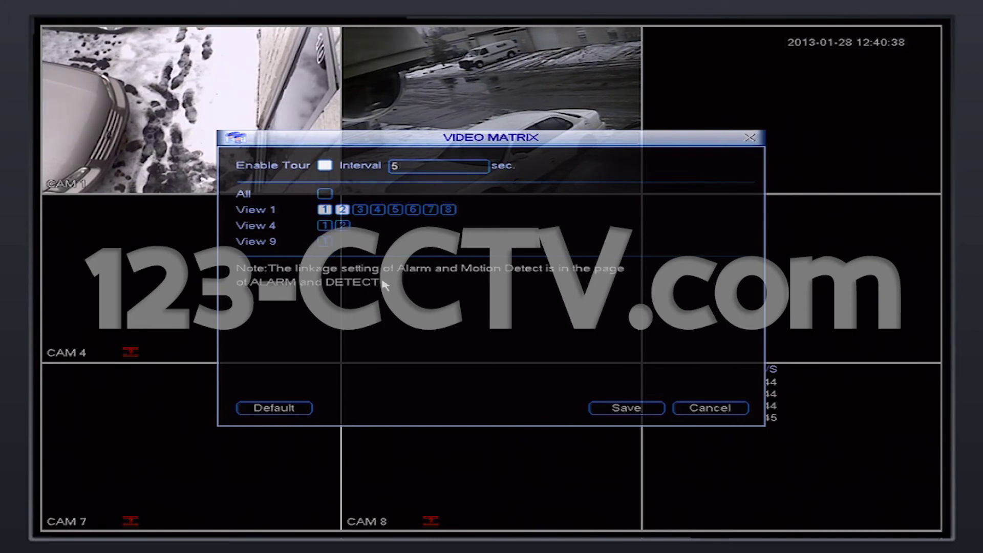
{"action": "left_click", "coordinate": [633, 407]}
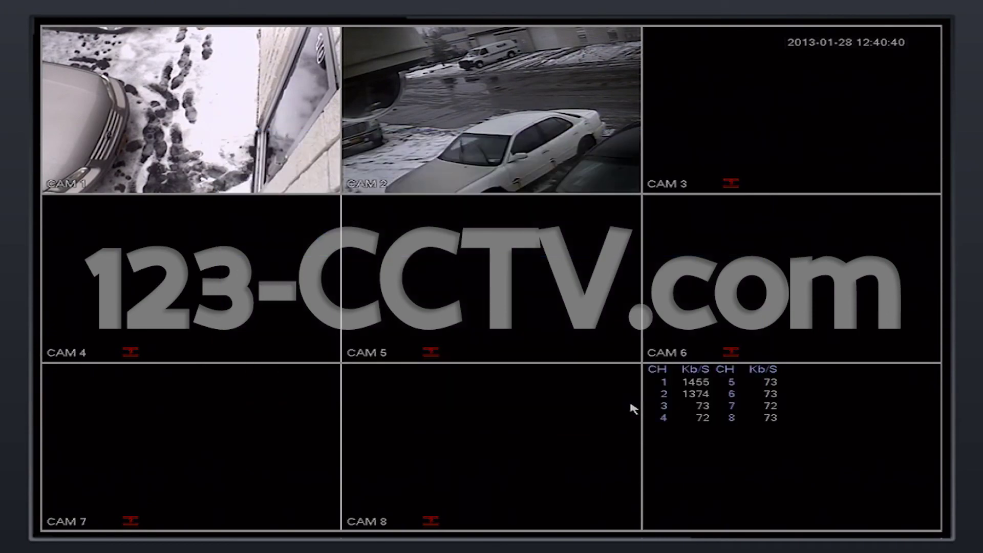